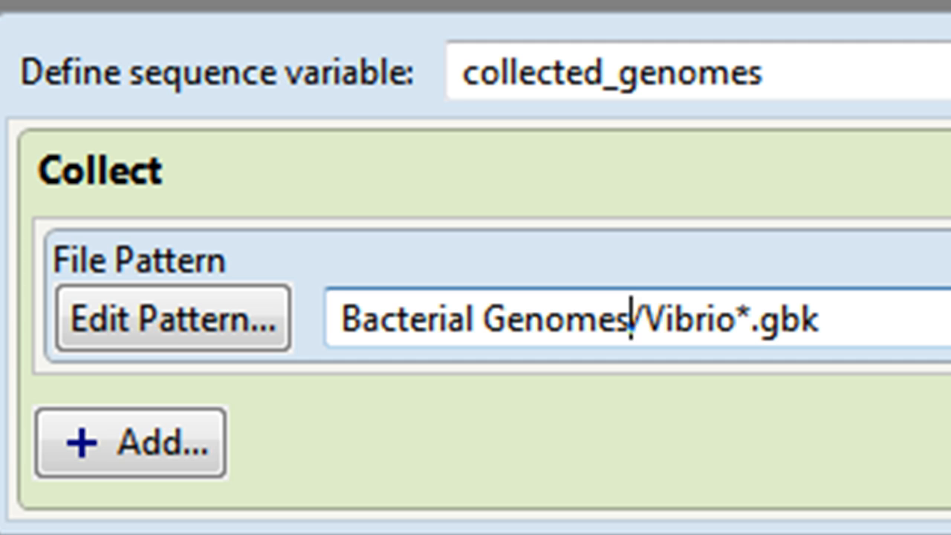
Rename the Collect sequence variable to A and set the Extract function's source variable to A.
drag(840, 71, 361, 71)
text(A)
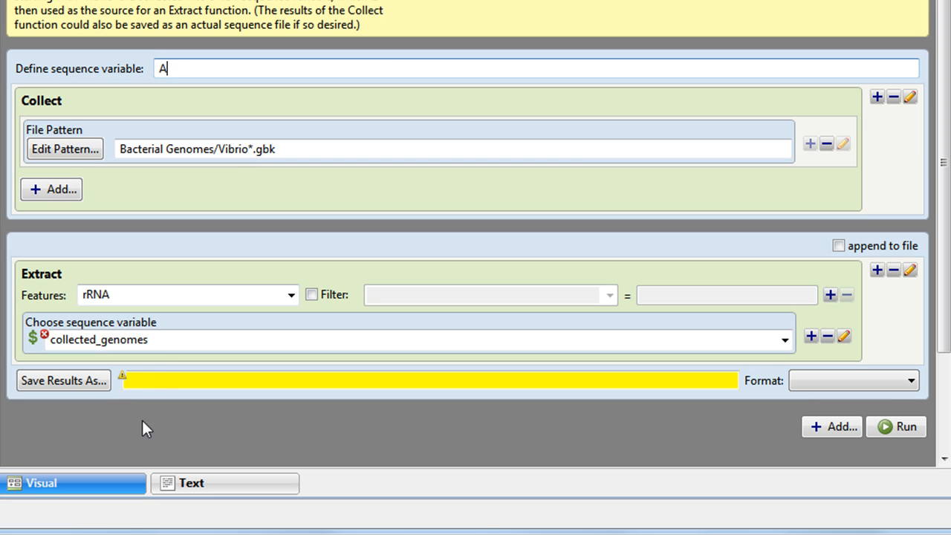
double_click(162, 340)
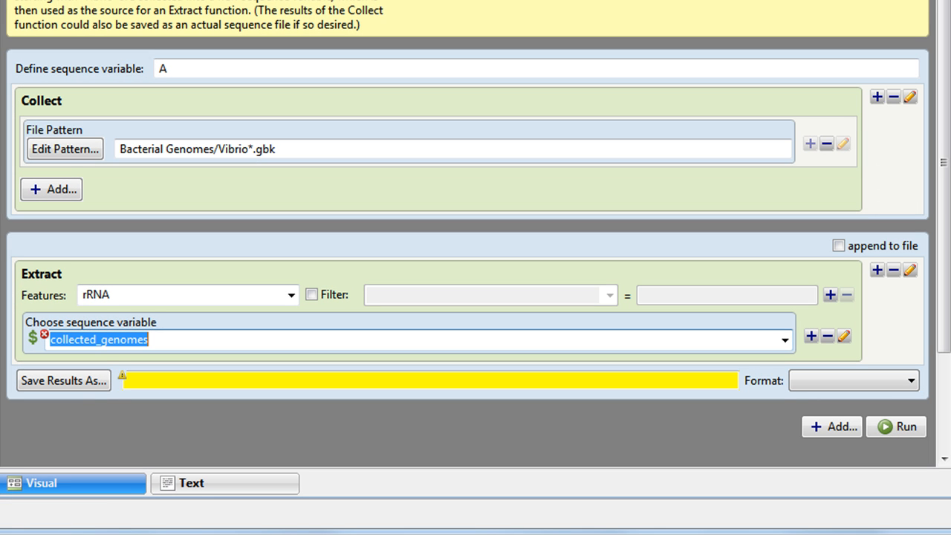
text(A)
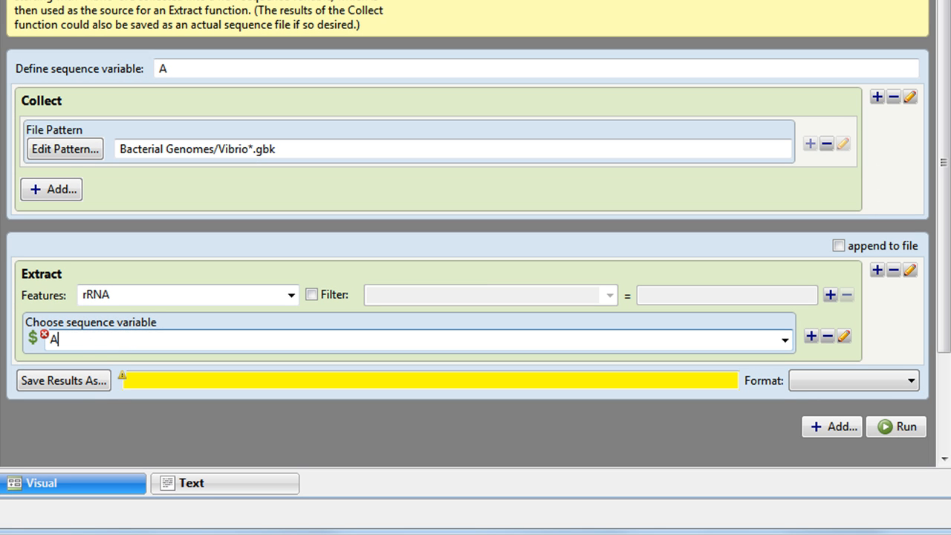
Set Extract to CDS features and filter them by /product equal to "glutamate decarboxylase".
click(291, 295)
click(167, 331)
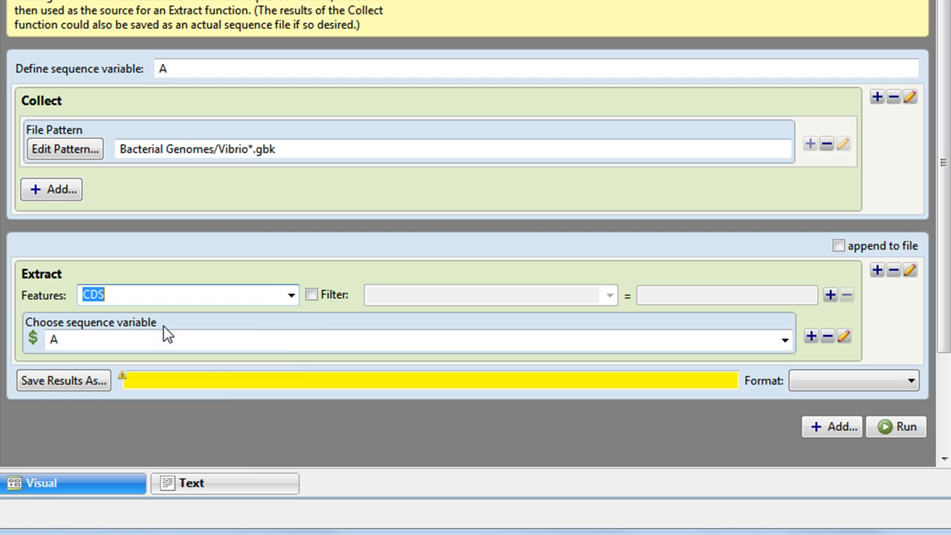
click(316, 295)
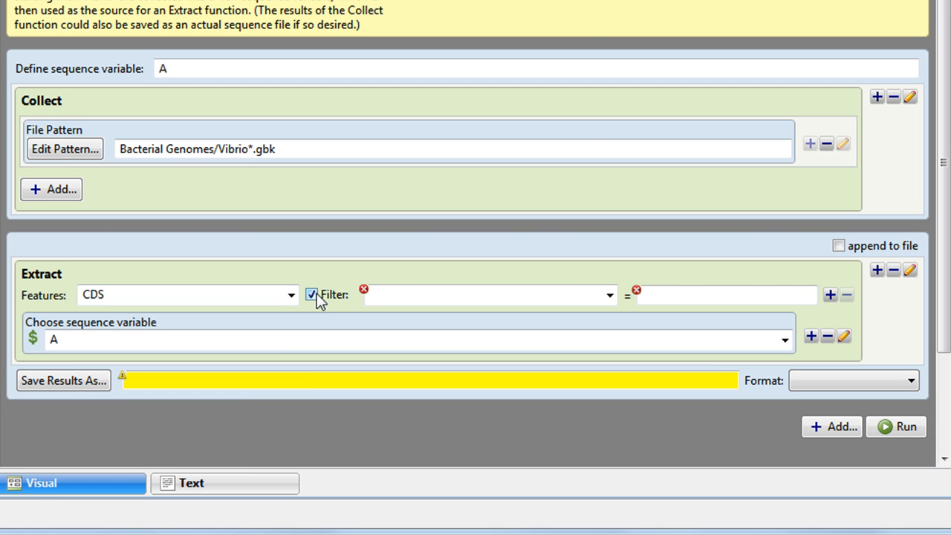
click(610, 296)
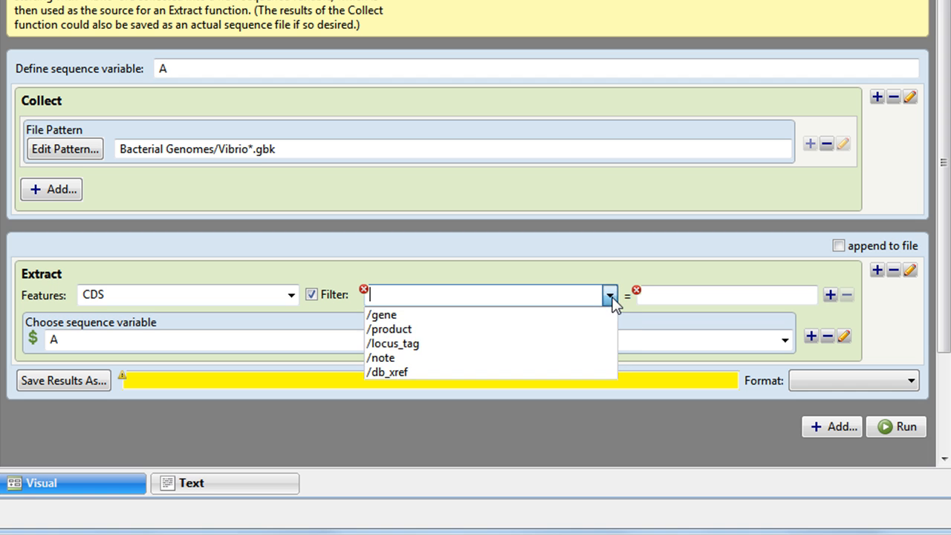
click(488, 329)
click(665, 294)
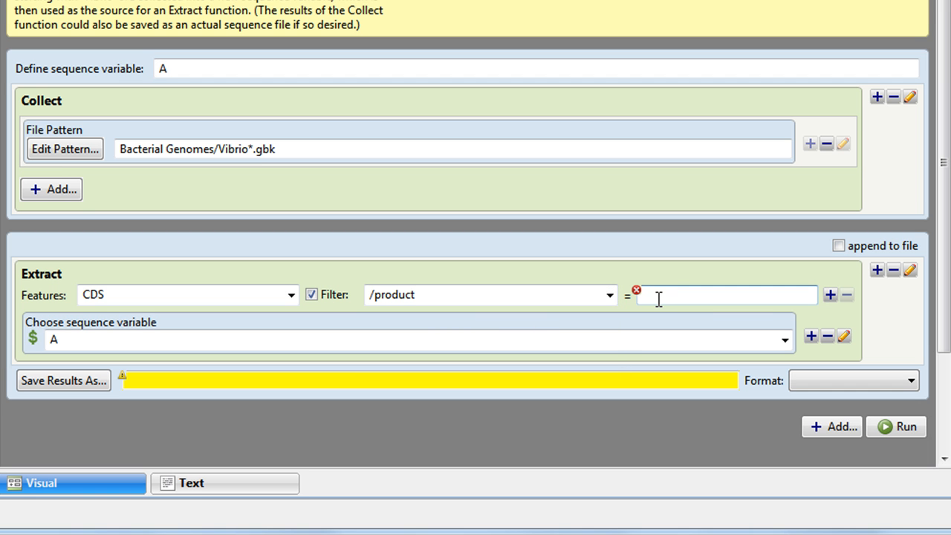
text(glutamate decarboxylase)
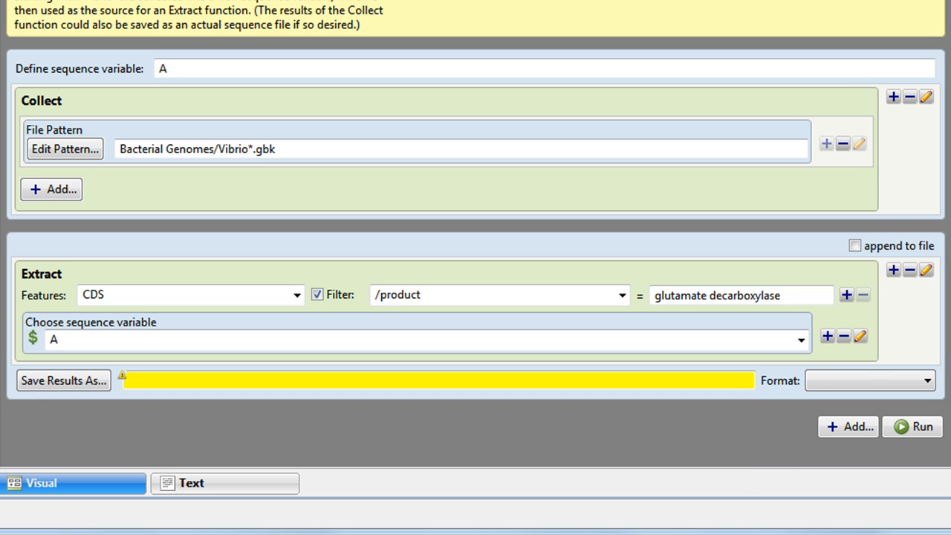
Assign the Extract results to a sequence variable named B instead of a saved file.
right_click(776, 393)
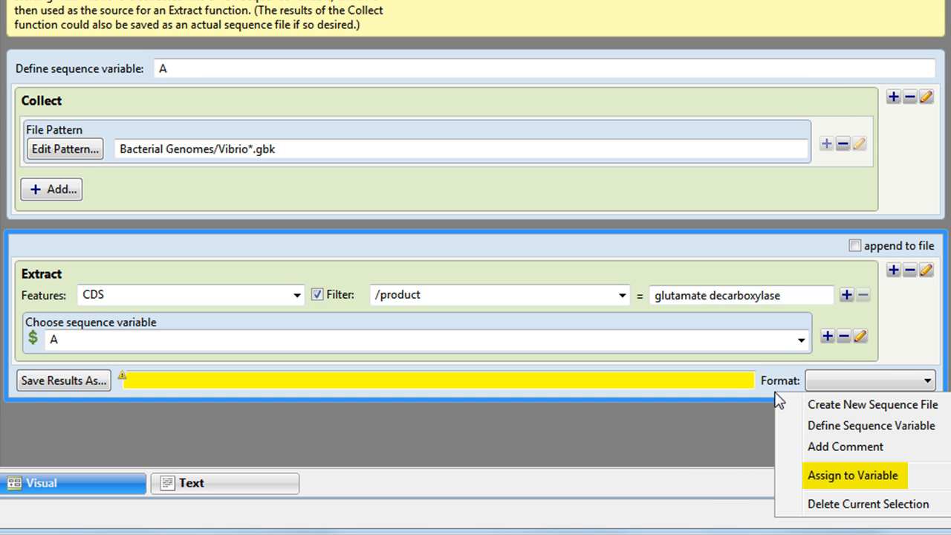
click(825, 476)
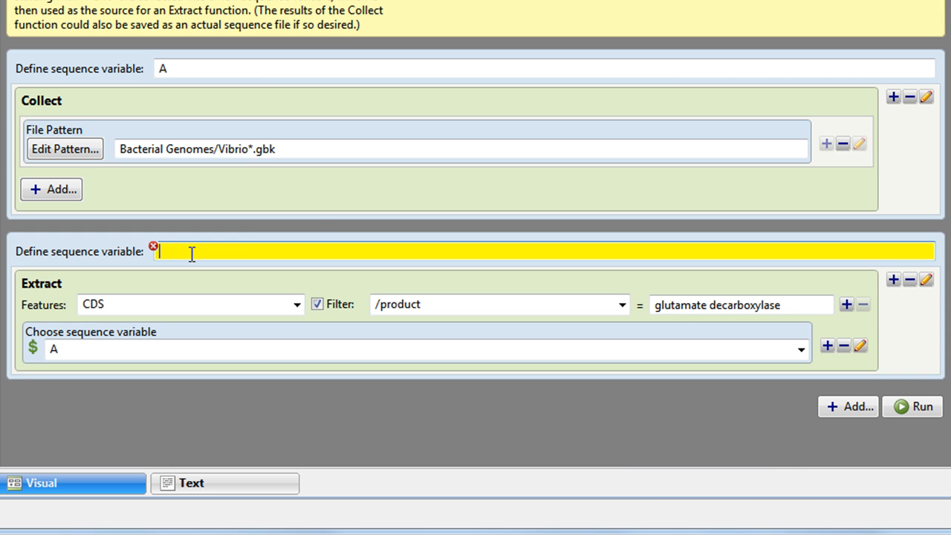
text(B)
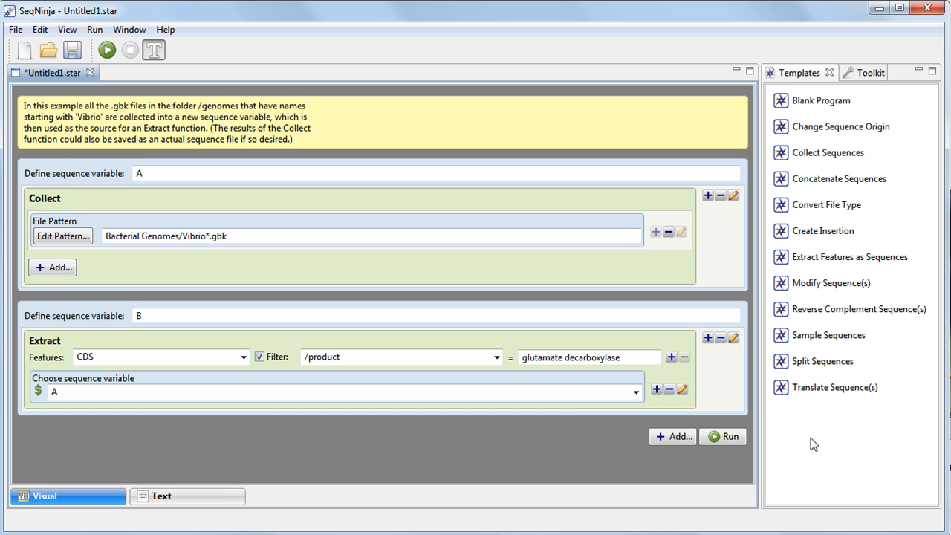
Add the Sample Sequences template to the program below the Extract block.
click(822, 349)
drag(837, 346, 529, 449)
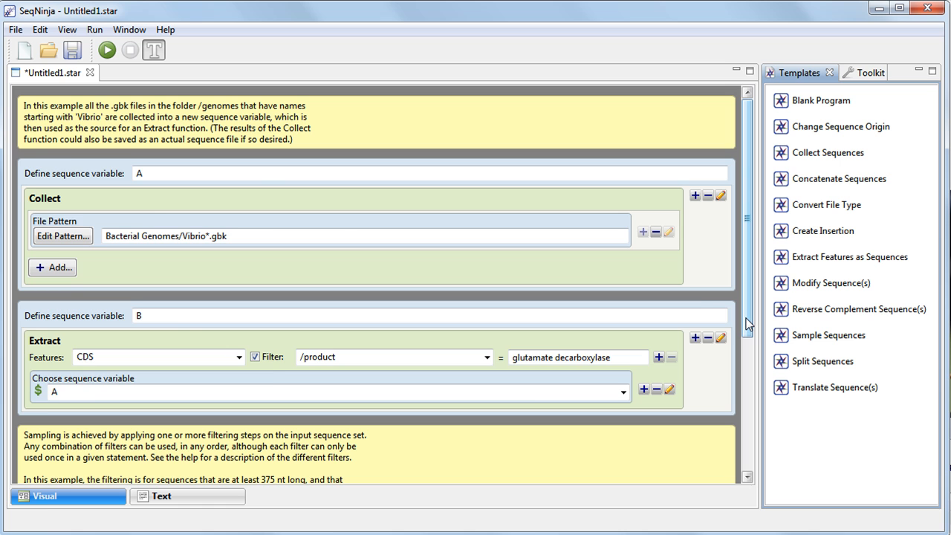
drag(746, 318, 746, 450)
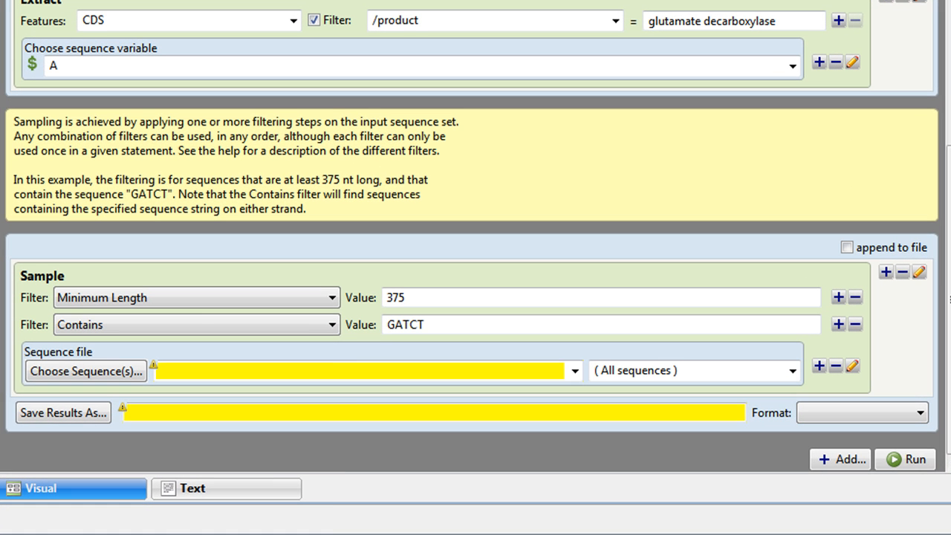
Change the first Sample filter to Maximum Length with a value of 1500 and remove the Contains filter.
click(332, 297)
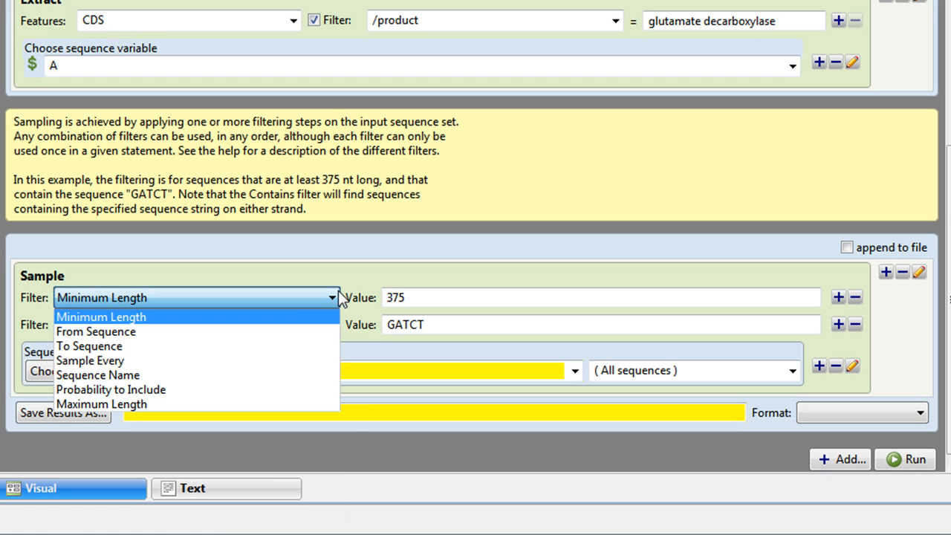
click(232, 404)
double_click(420, 296)
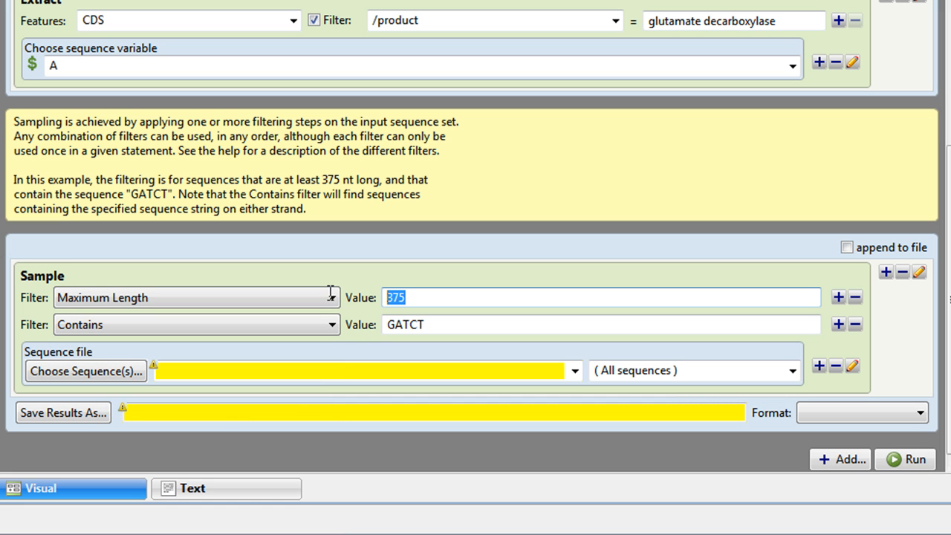
text(1500)
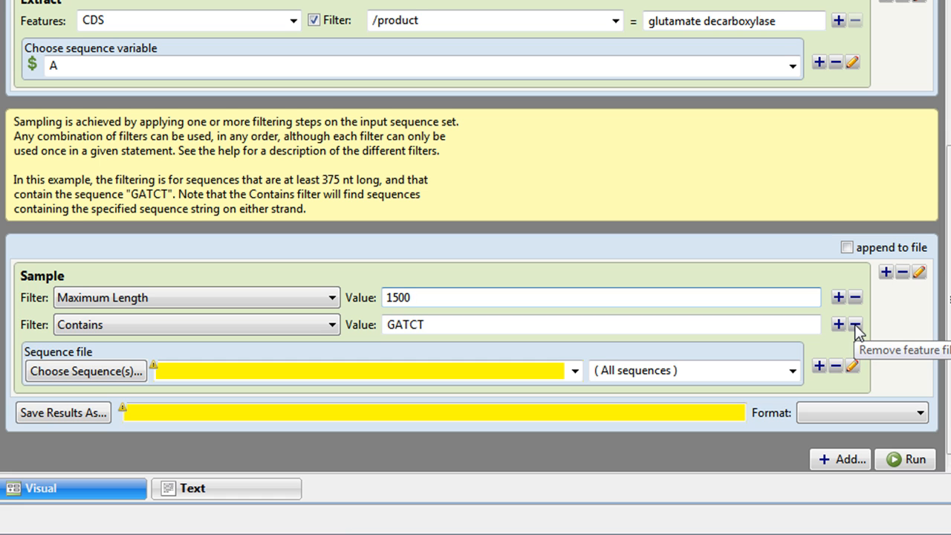
click(856, 325)
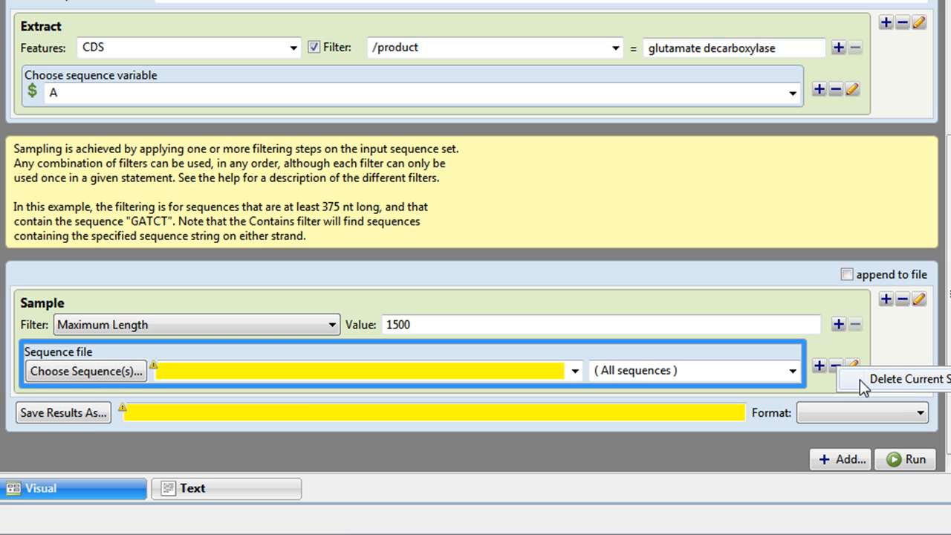
Replace the Sample function's sequence file source with the sequence variable B.
click(860, 380)
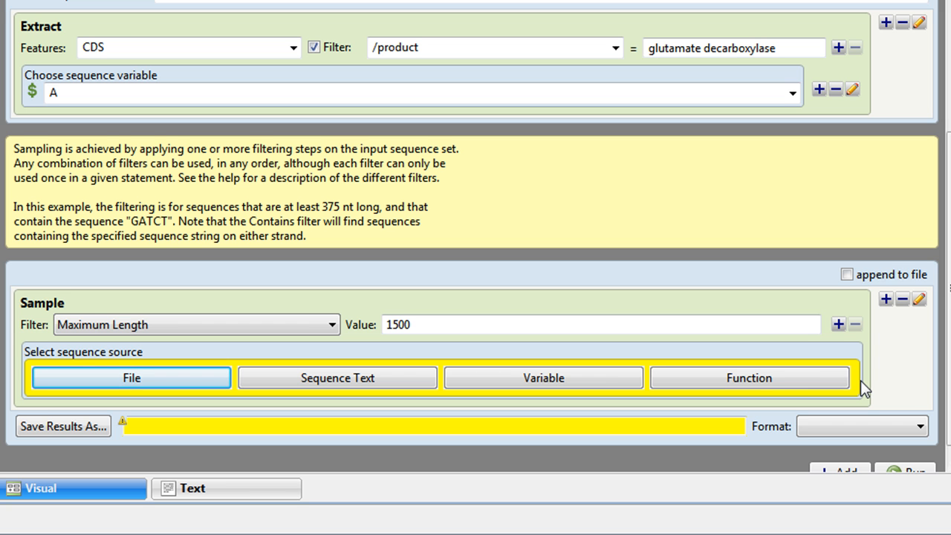
click(621, 379)
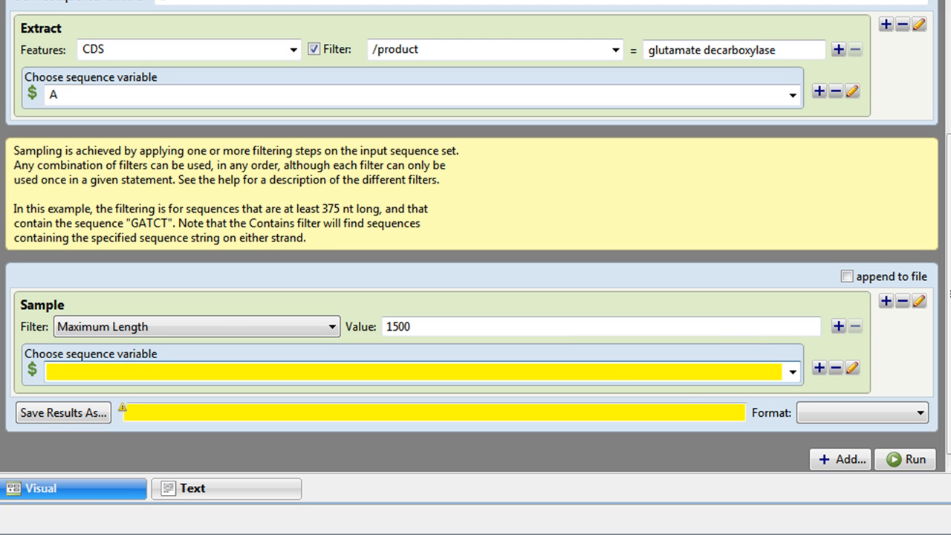
text(B)
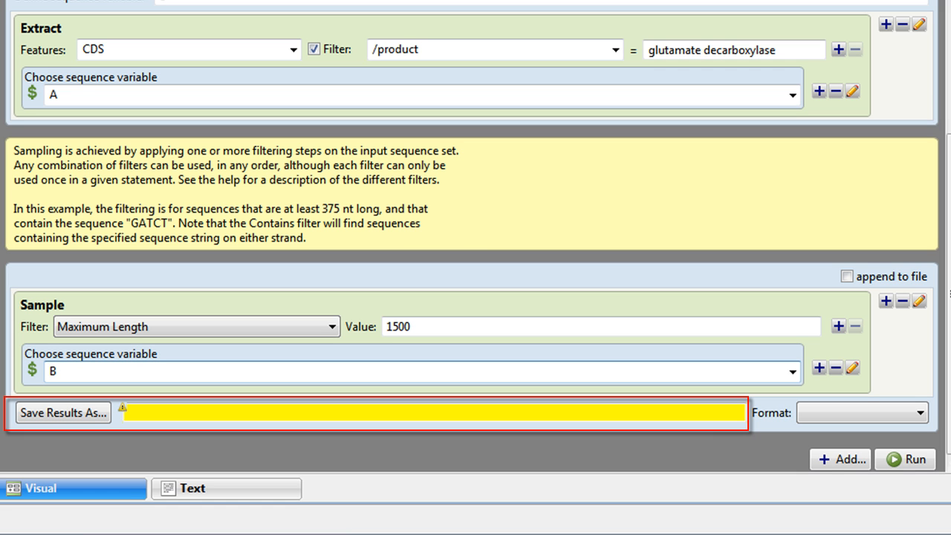
Assign the Sample results to a sequence variable named C instead of a saved file.
right_click(762, 428)
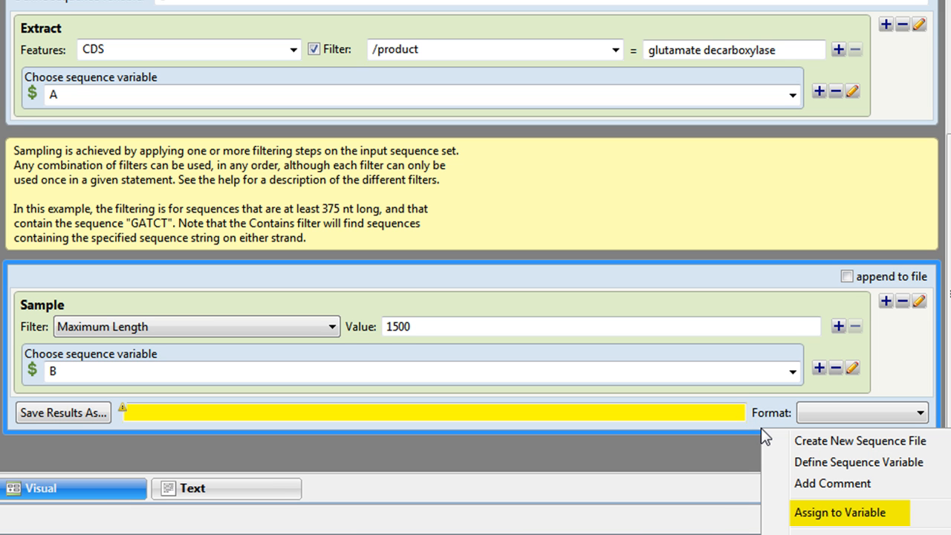
click(803, 513)
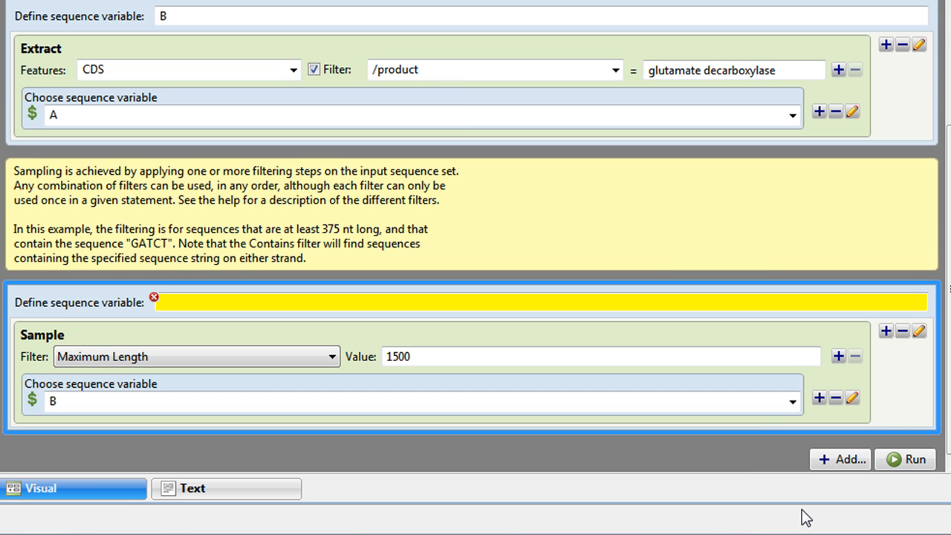
text(C)
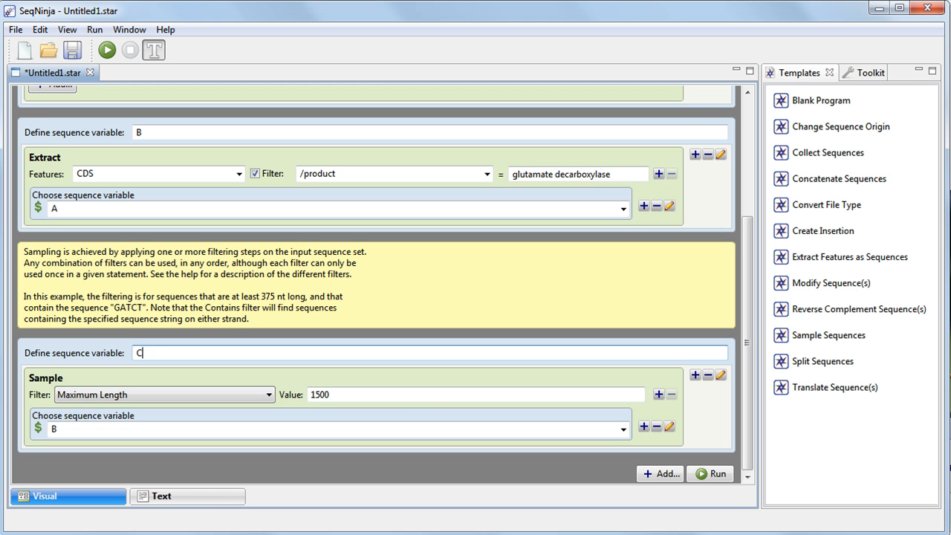
Add the Split Sequences template below the Sample block and replace its file source with sequence variable C.
drag(815, 364, 523, 468)
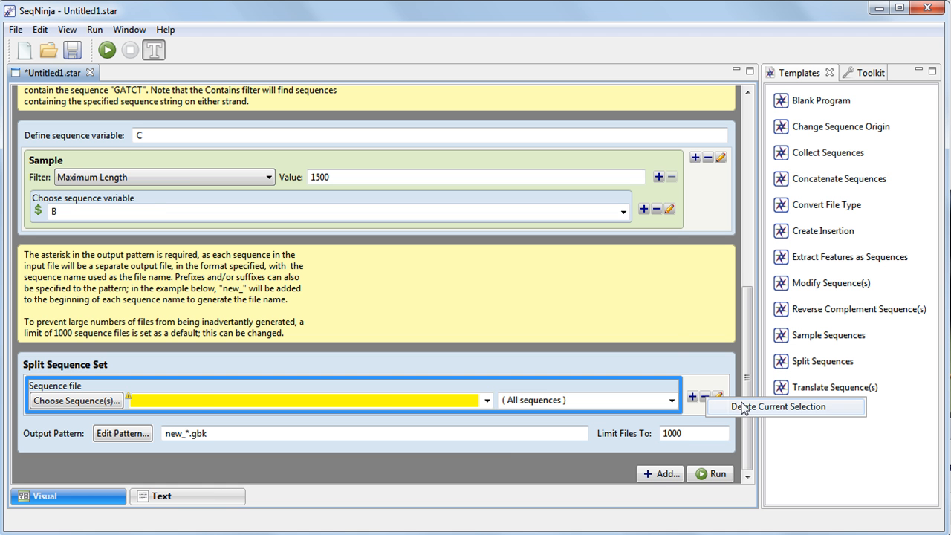
click(705, 398)
click(497, 408)
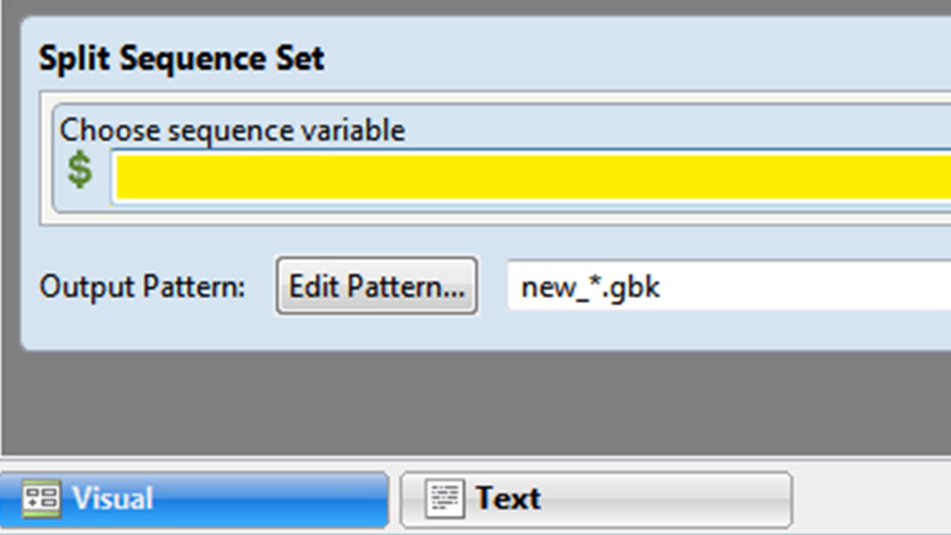
text(C)
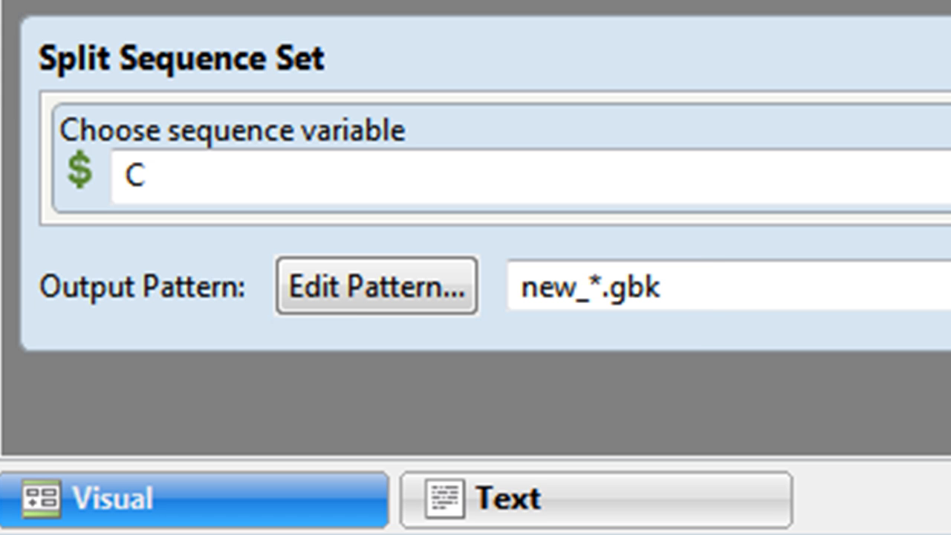
Set the output pattern of Split Sequence Set to "*_meets_all_criteria.fasta".
triple_click(745, 286)
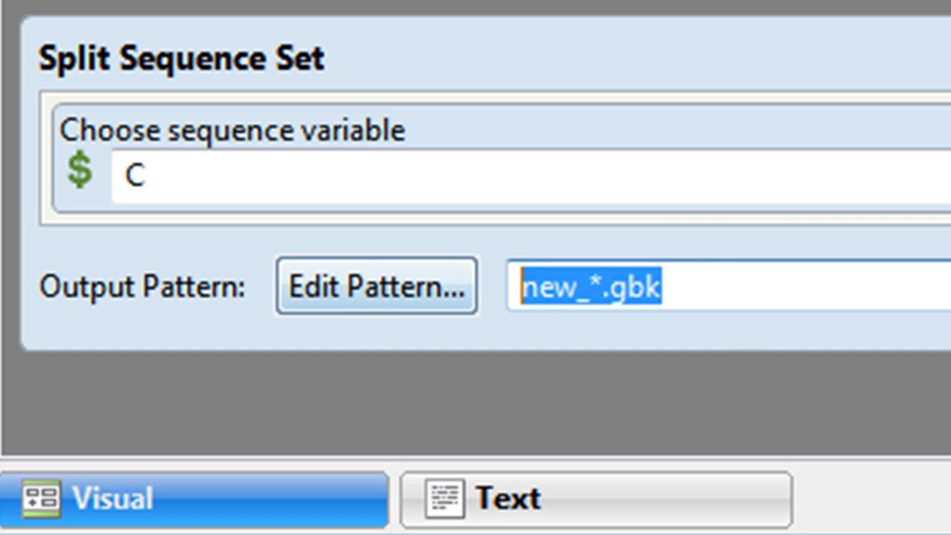
text(*_meets_all_criteria.fa)
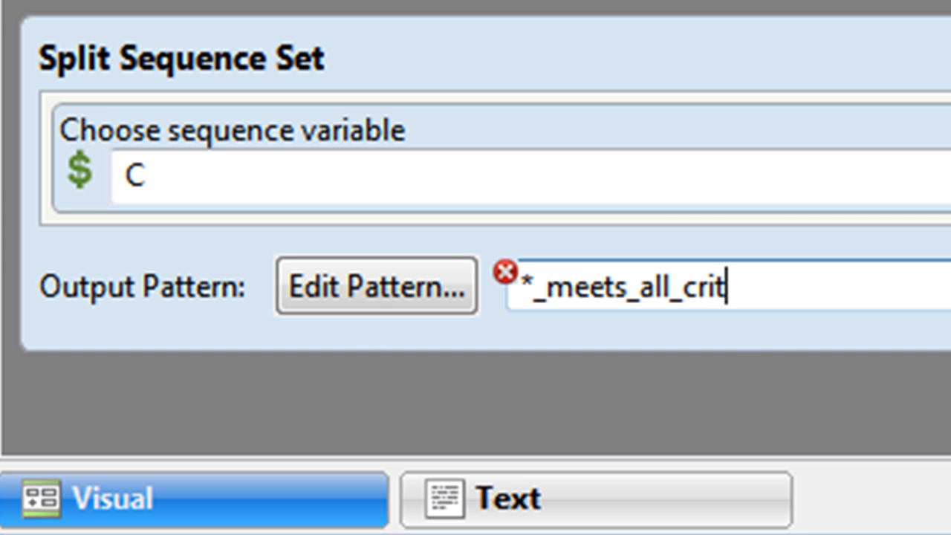
text(sta)
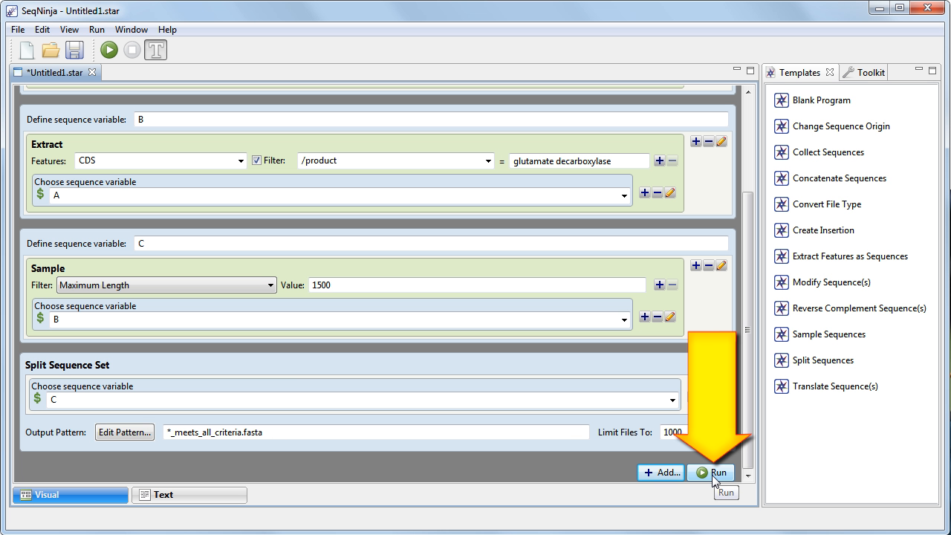
Run the program and open the folder containing the first output file.
click(715, 477)
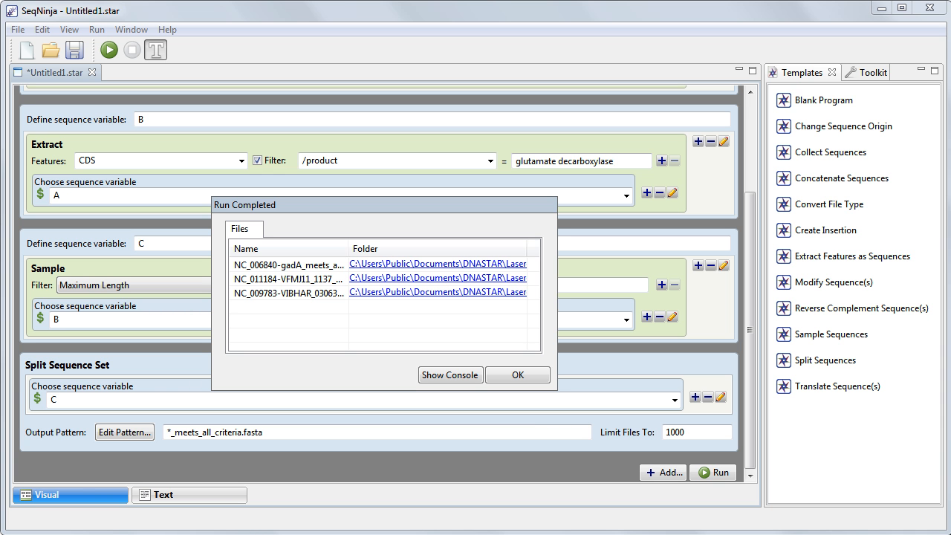
click(412, 264)
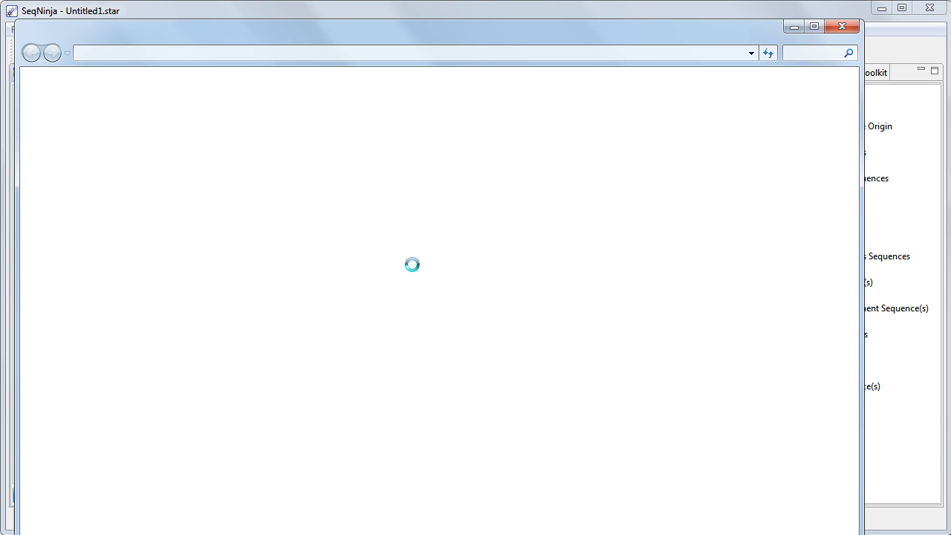